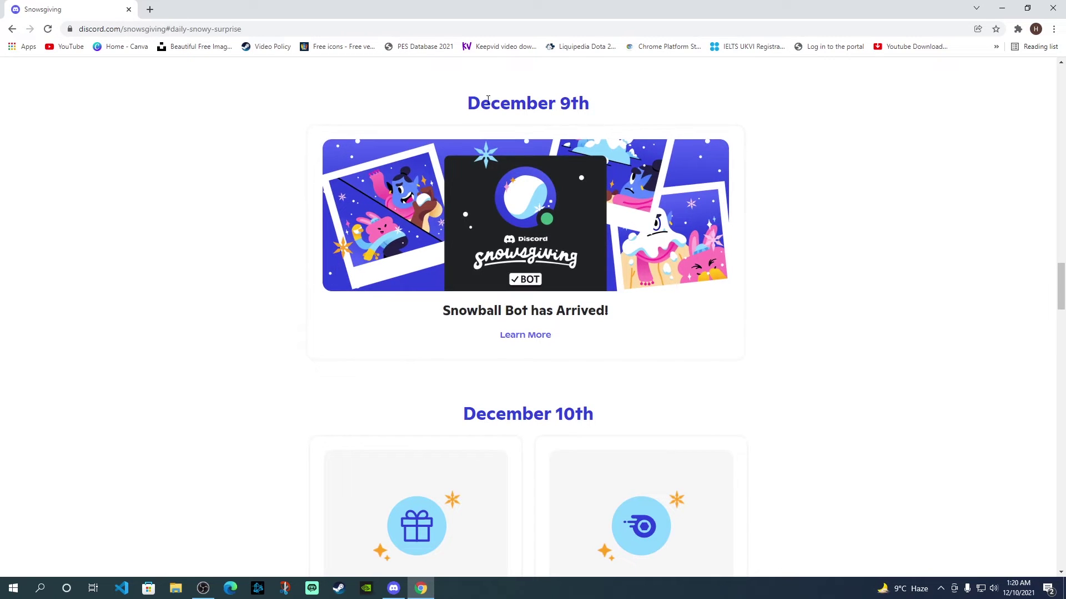
From the Discord app's Snowsgiving Seasonal Event entry, open the Snowsgiving landing page in Chrome.
{"action": "left_click_drag", "start_coordinate": [471, 99], "coordinate": [606, 105]}
{"action": "left_click", "coordinate": [942, 143]}
{"action": "left_click", "coordinate": [395, 590]}
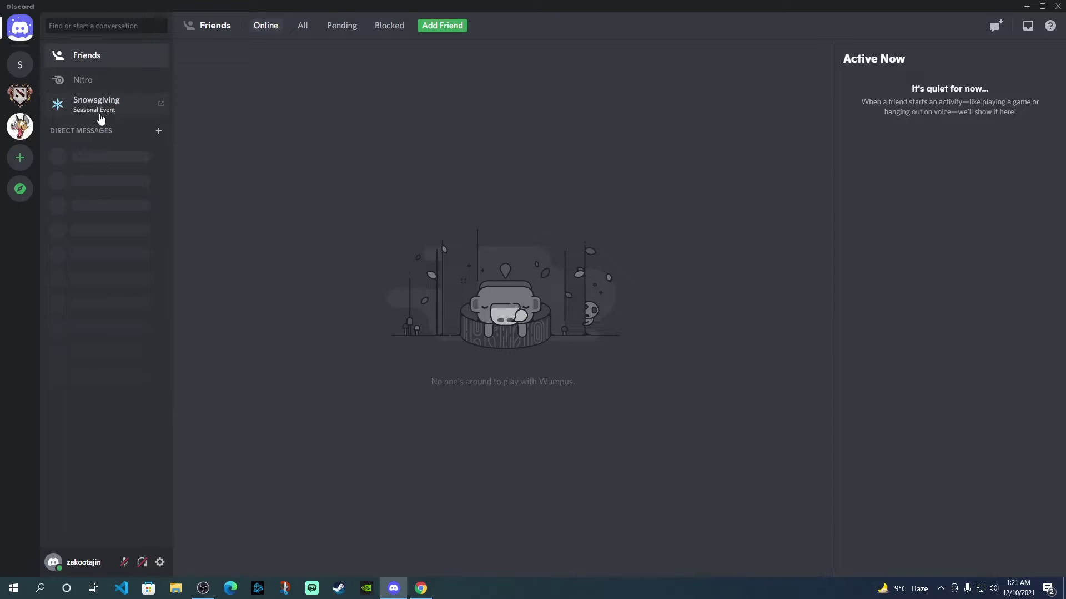
{"action": "left_click", "coordinate": [101, 112]}
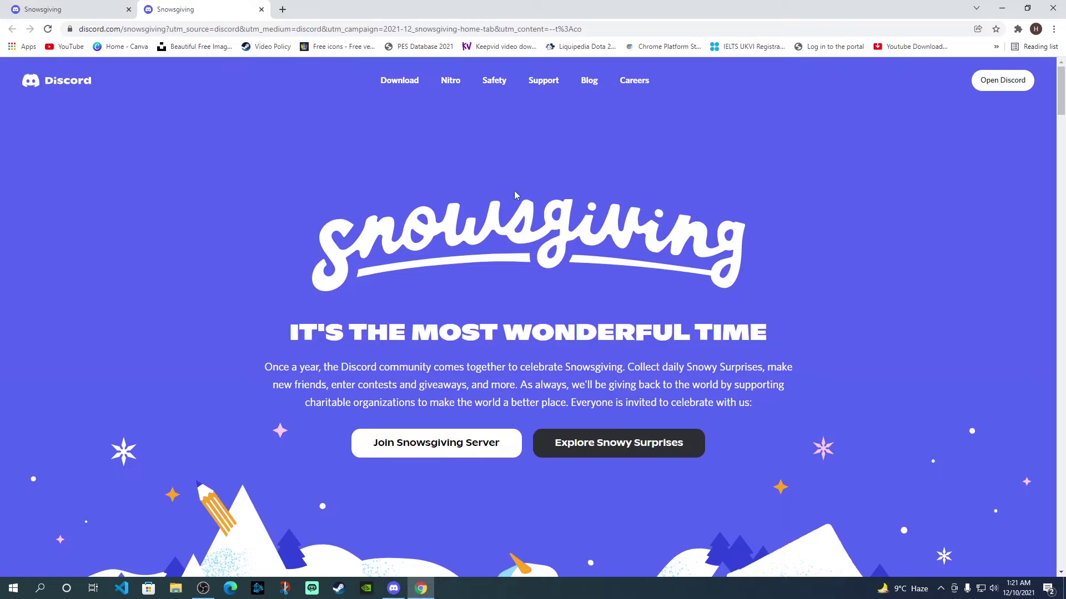
Jump to the Explore Snowy Surprises section and scroll down toward the December 9th entry.
{"action": "left_click", "coordinate": [619, 444]}
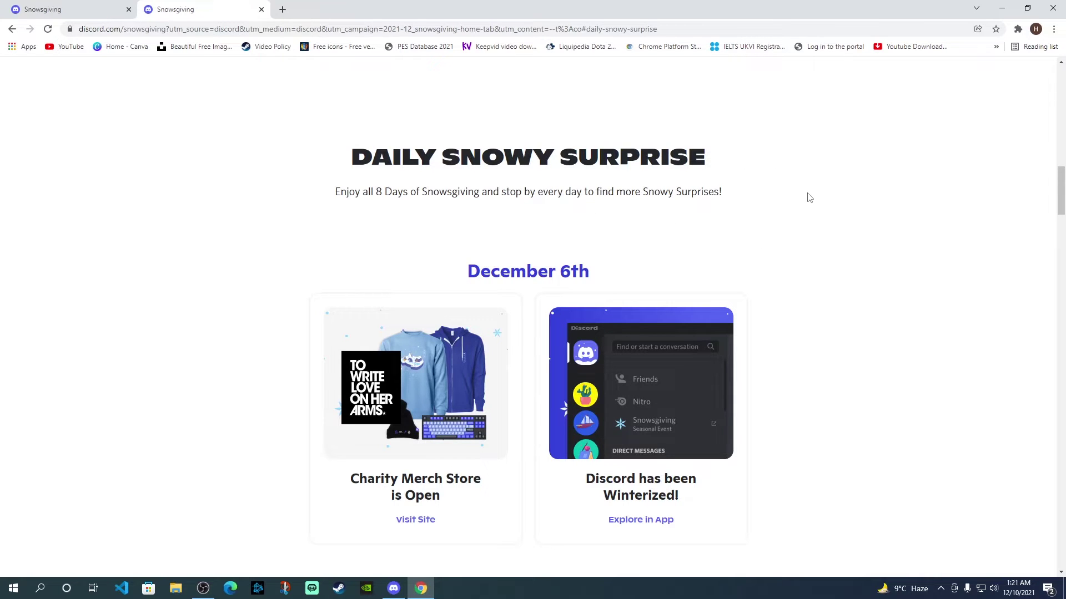
{"action": "scroll", "coordinate": [807, 198], "scroll_direction": "down", "scroll_amount": 4}
{"action": "scroll", "coordinate": [808, 197], "scroll_direction": "down", "scroll_amount": 15}
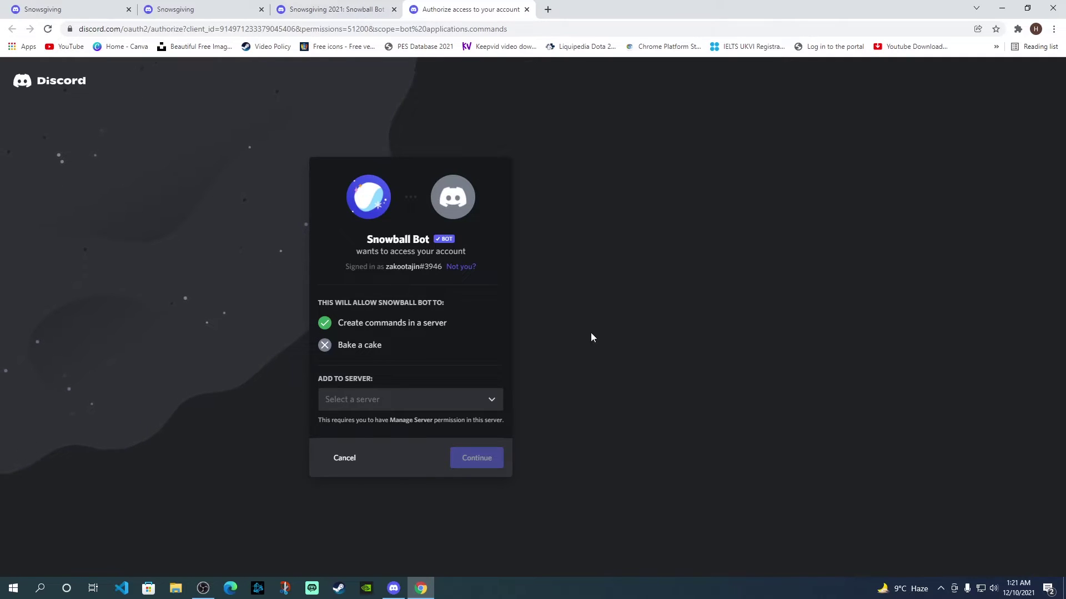
Pick Sample as the server for Snowball Bot and continue to the permissions confirmation.
{"action": "left_click", "coordinate": [428, 407]}
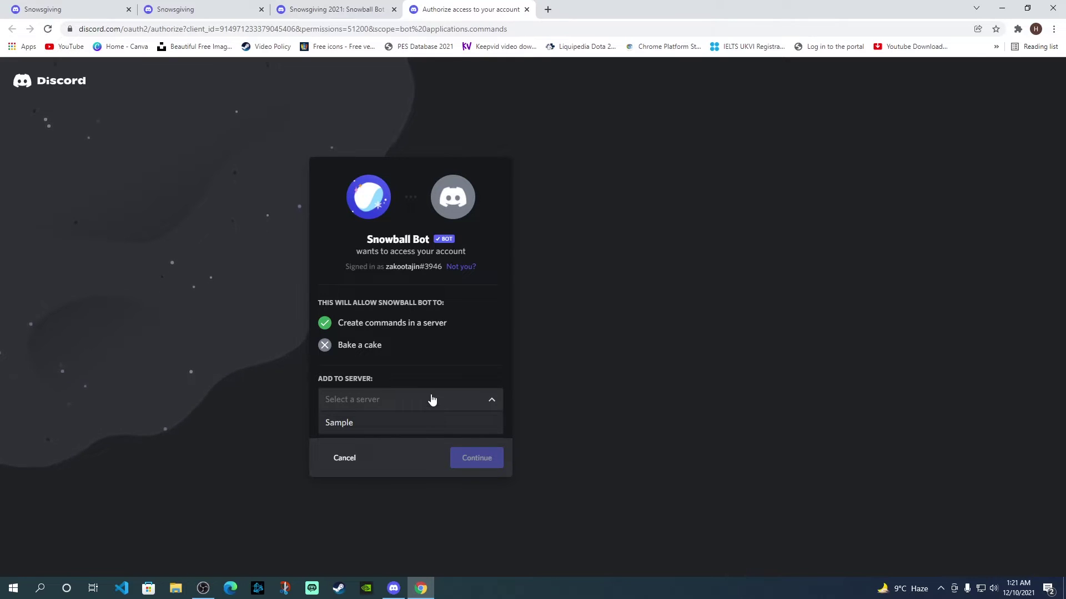
{"action": "left_click", "coordinate": [403, 407]}
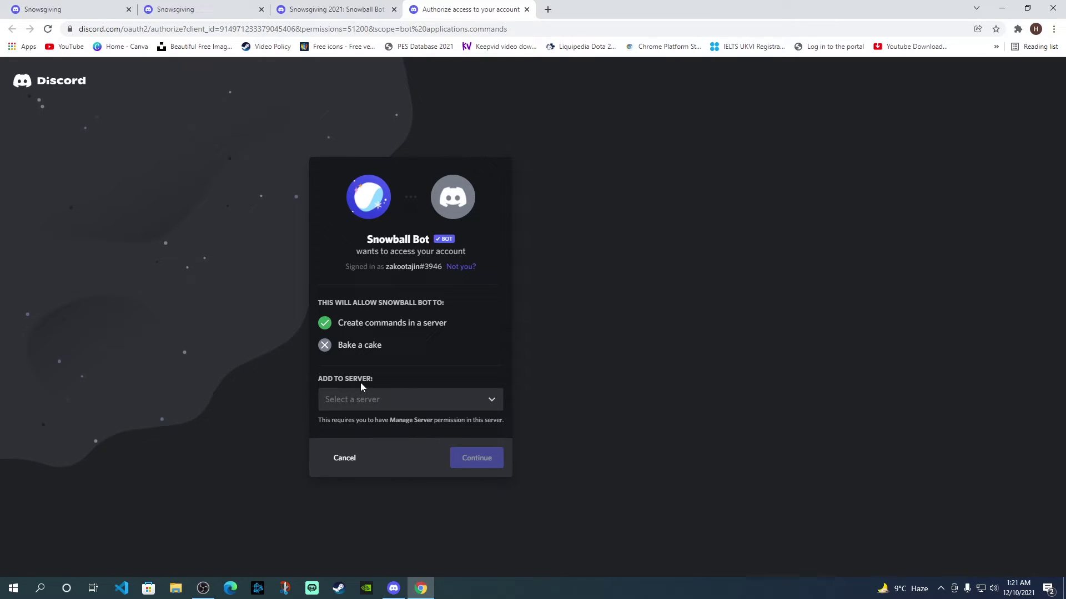
{"action": "left_click", "coordinate": [396, 399]}
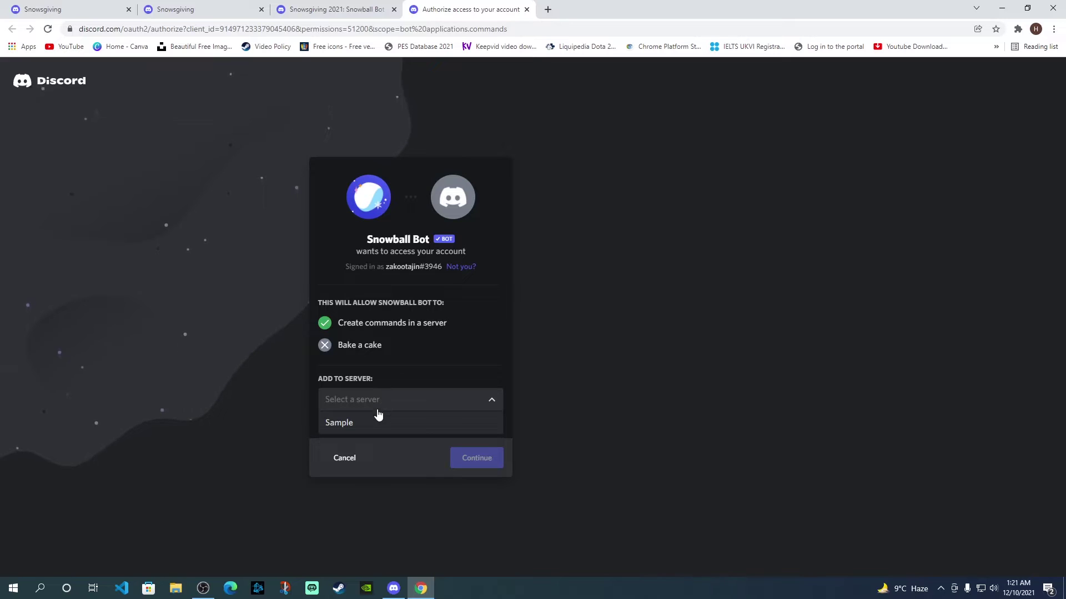
{"action": "left_click", "coordinate": [366, 428]}
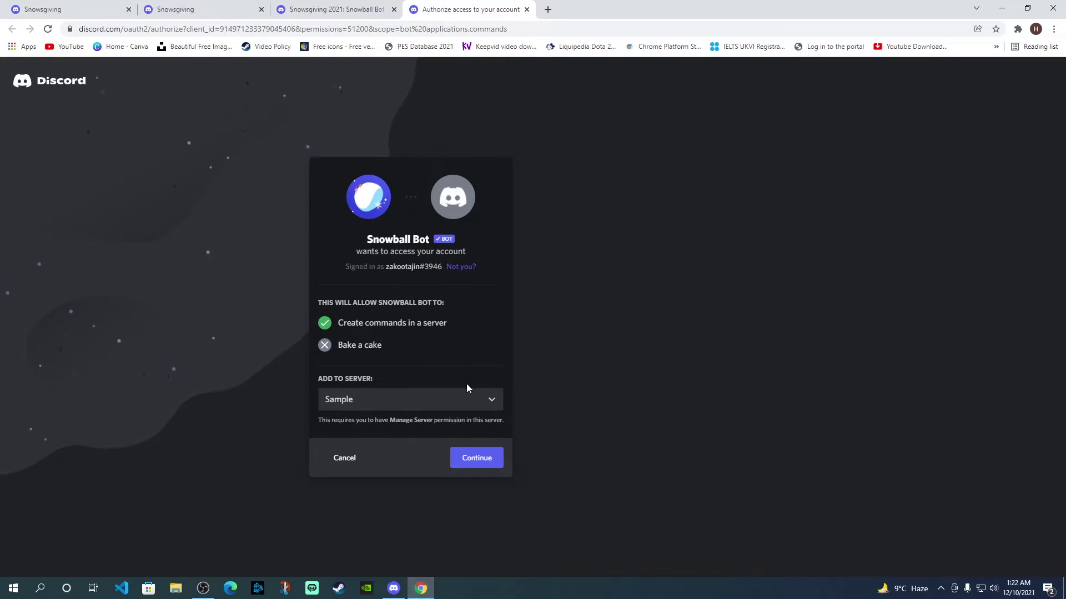
{"action": "left_click", "coordinate": [476, 458]}
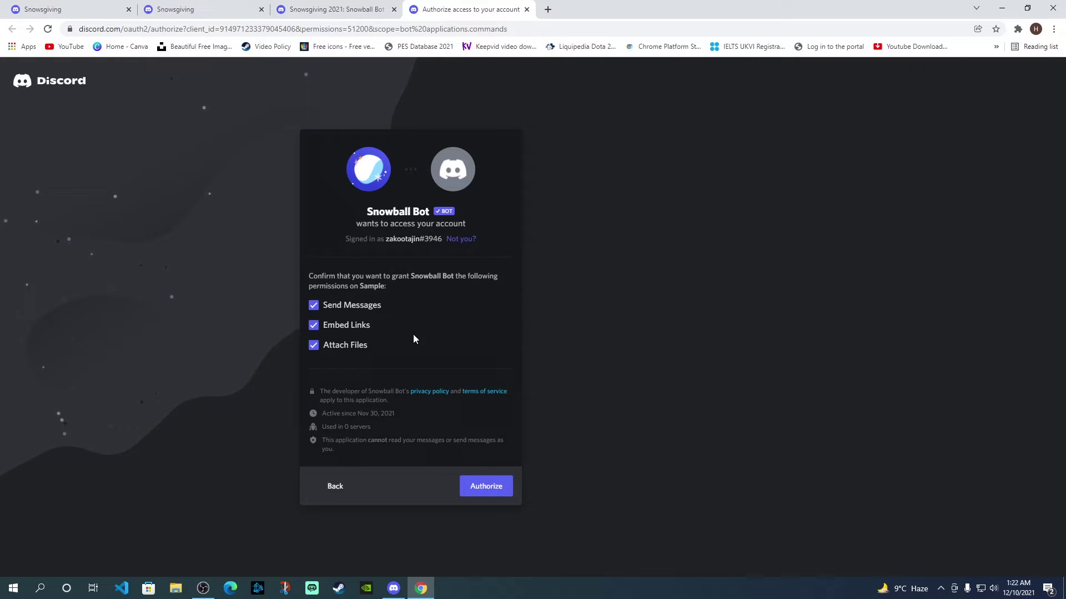
Authorize Snowball Bot, tick the hCaptcha 'I am human' box, and close the Authorize access tab.
{"action": "left_click", "coordinate": [485, 492]}
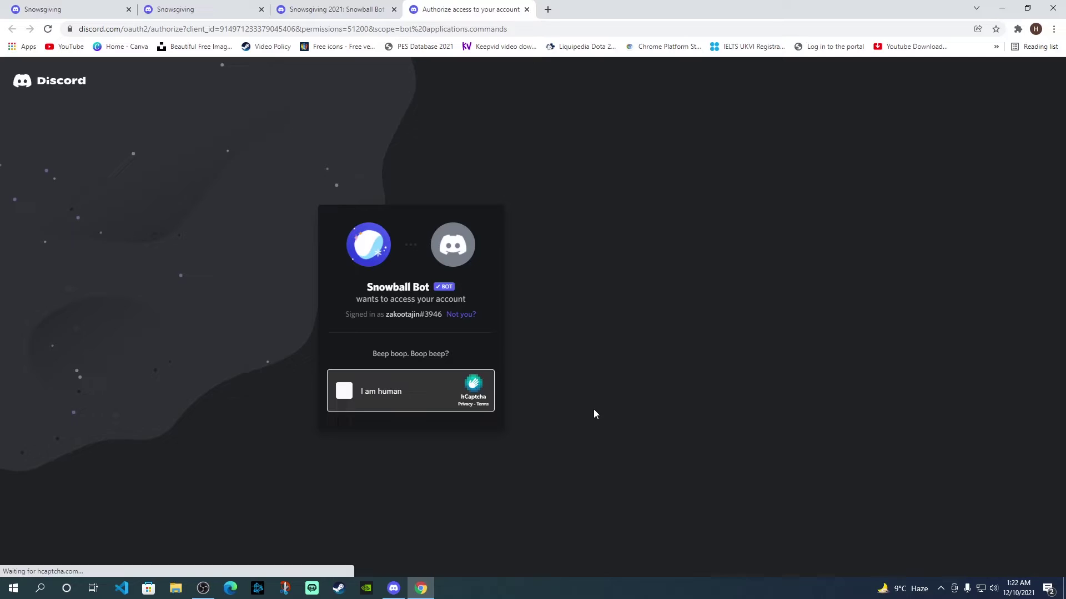
{"action": "left_click", "coordinate": [345, 391]}
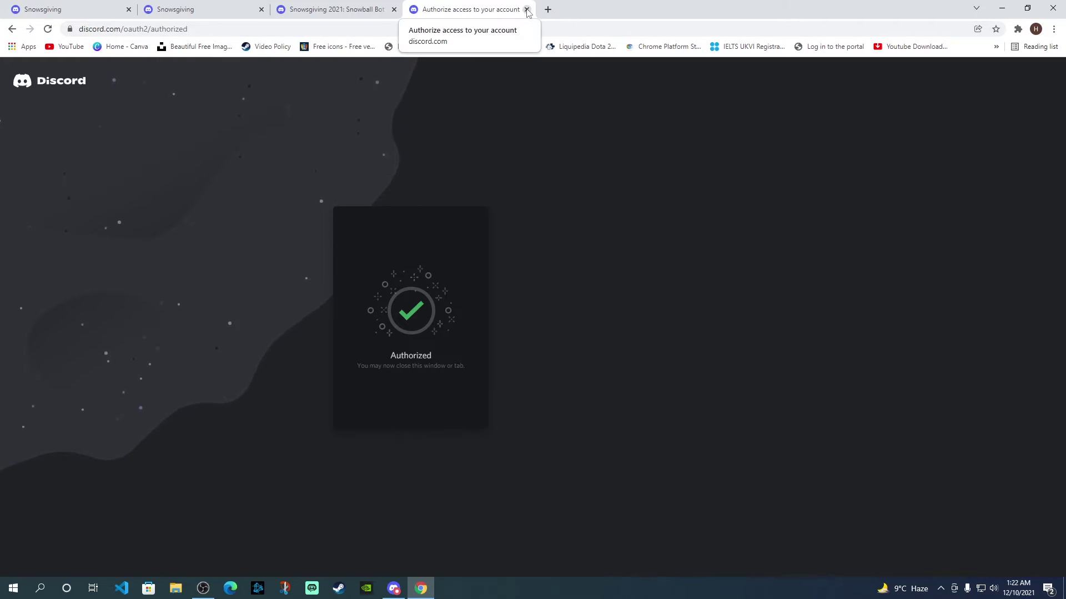
{"action": "left_click", "coordinate": [527, 9]}
Check the Sample server's #general for Snowball Bot, then scroll the help article to its Command List.
{"action": "left_click", "coordinate": [394, 589]}
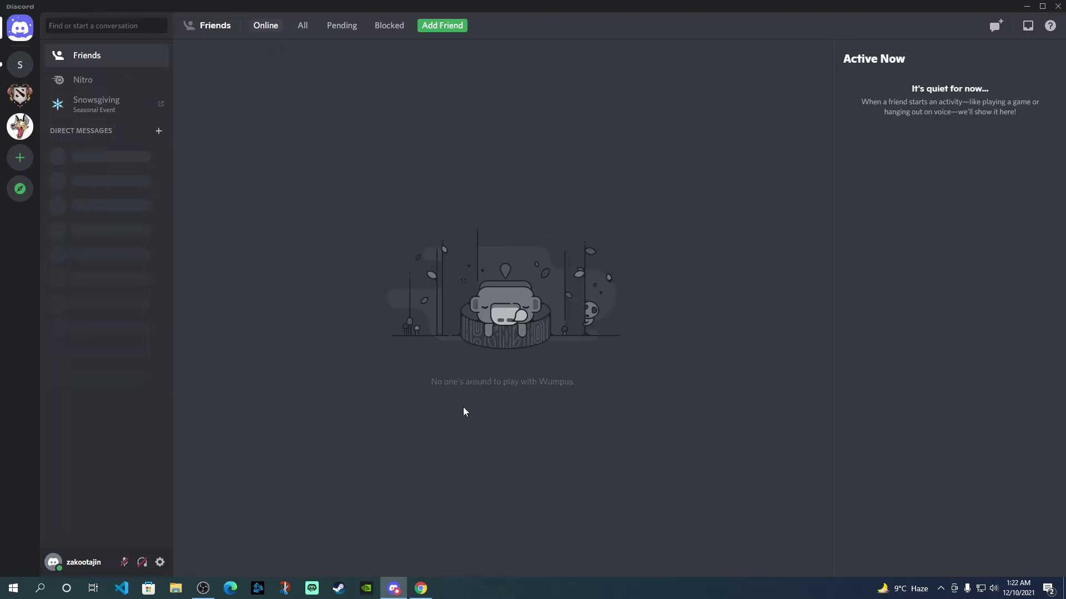
{"action": "left_click", "coordinate": [20, 64]}
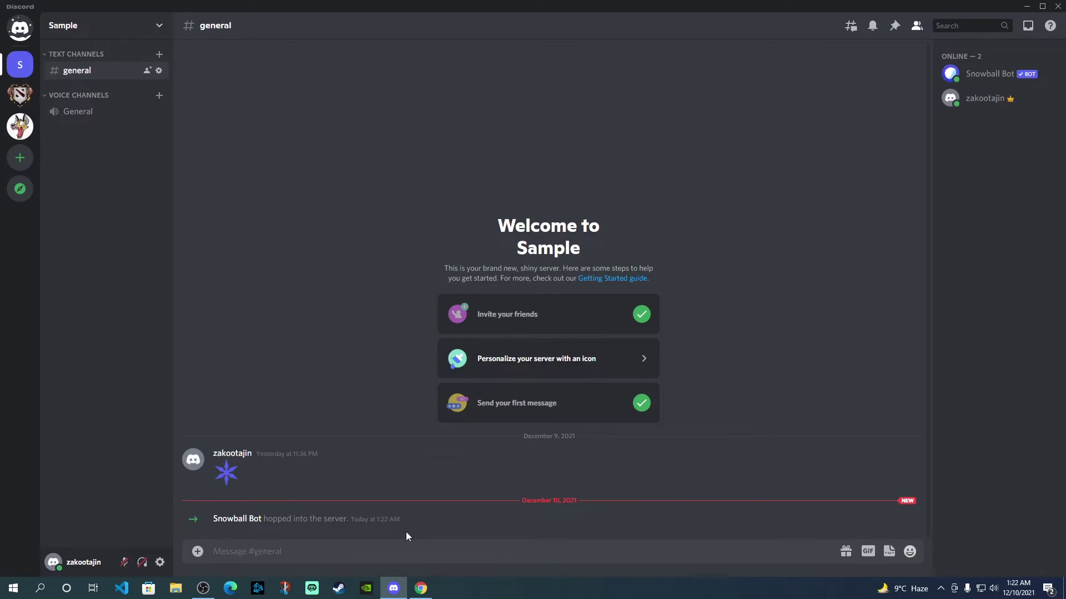
{"action": "left_click", "coordinate": [430, 588]}
{"action": "scroll", "coordinate": [661, 377], "scroll_direction": "down", "scroll_amount": 20}
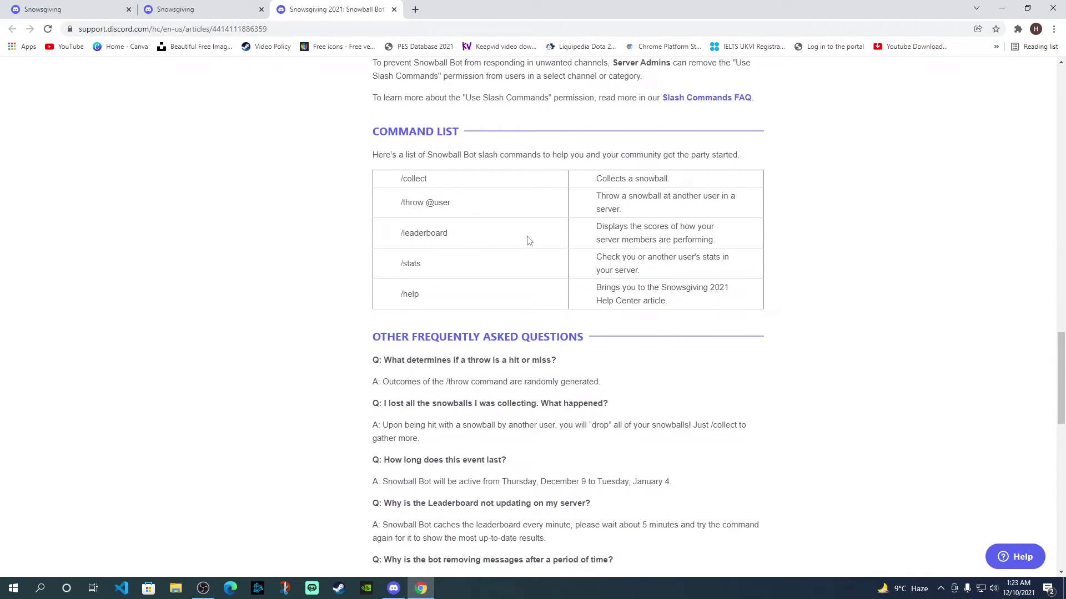
Review the Snowball Bot Command List table, then return to the Sample server's #general in Discord.
{"action": "mouse_move", "coordinate": [398, 180]}
{"action": "left_mouse_down"}
{"action": "mouse_move", "coordinate": [476, 268]}
{"action": "mouse_move", "coordinate": [614, 307]}
{"action": "mouse_move", "coordinate": [686, 302]}
{"action": "left_mouse_up"}
{"action": "left_click", "coordinate": [853, 245]}
{"action": "left_click", "coordinate": [394, 588]}
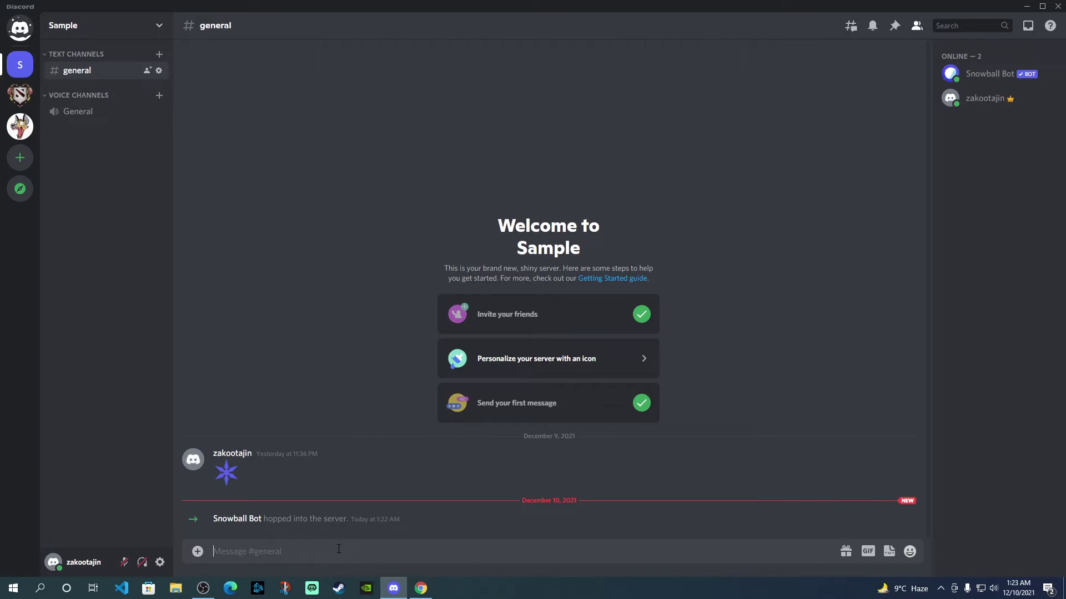
Send the /collect command in #general, getting Snowball Bot's reply that you now have 2 snowballs.
{"action": "type", "text": "/collect"}
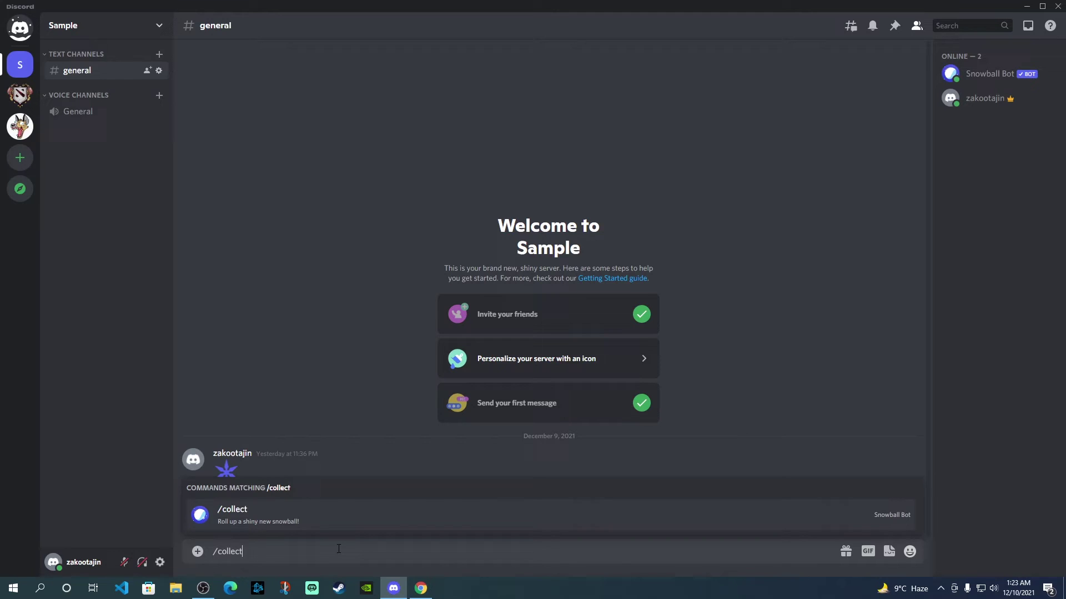
{"action": "key", "text": "Return"}
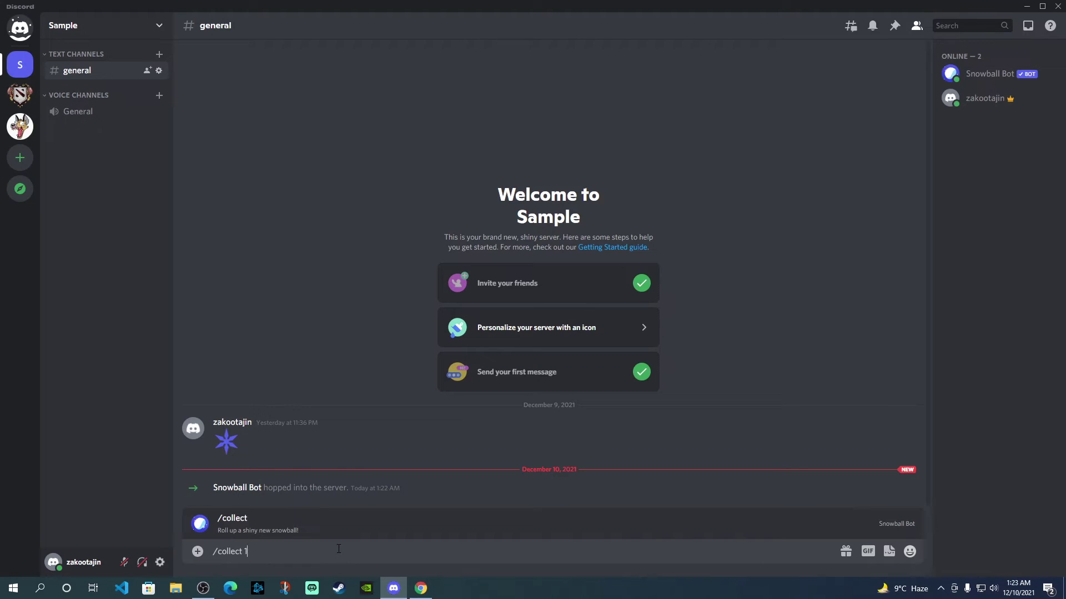
{"action": "key", "text": "Return"}
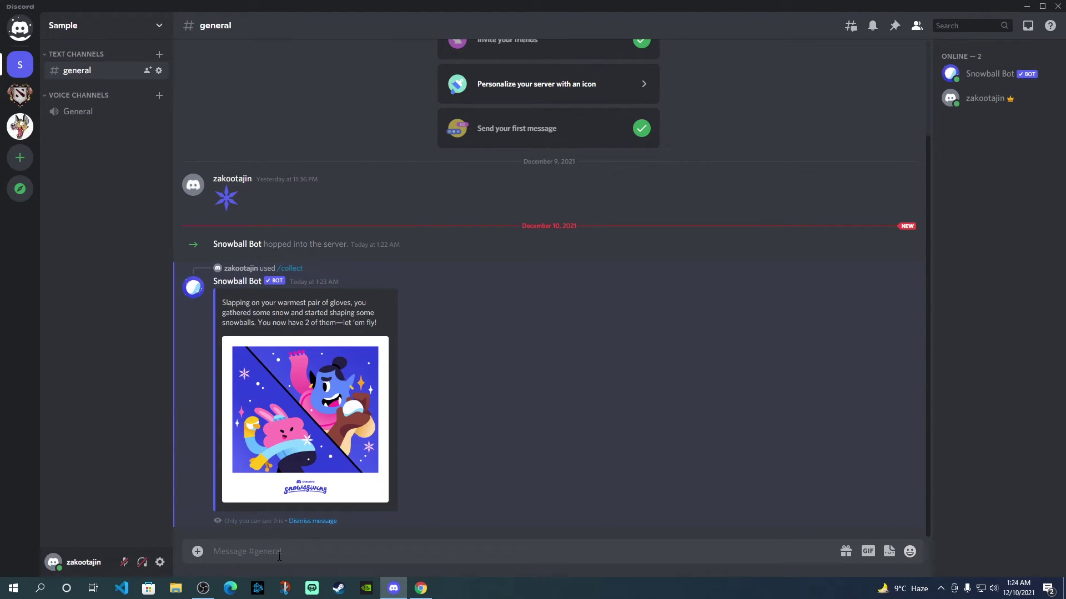
Send /throw targeting Snowball Bot; the bot replies 'Whoosh! You missed'.
{"action": "type", "text": "/throw"}
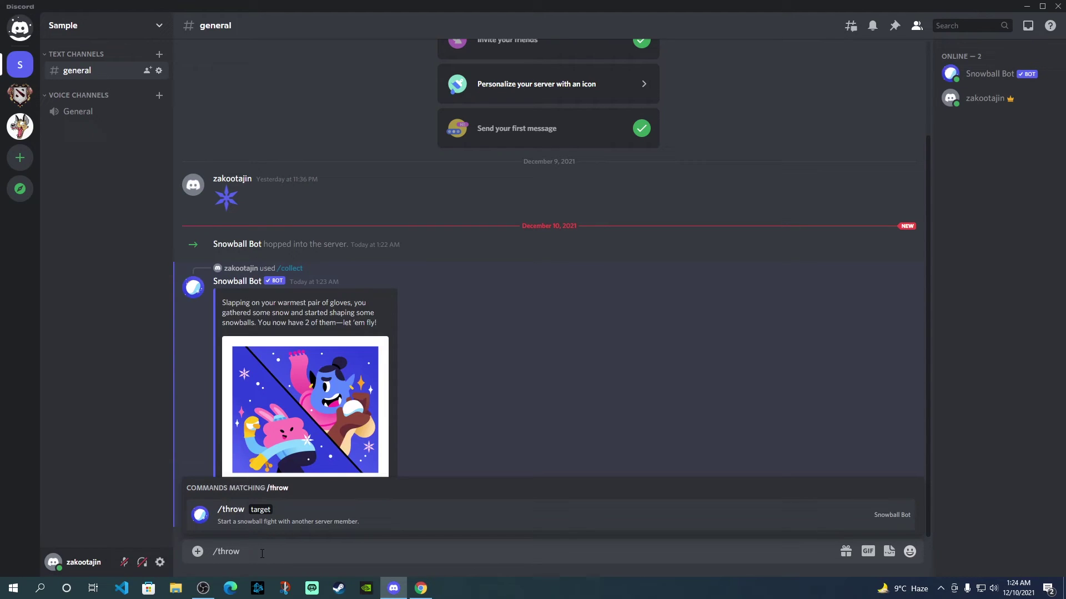
{"action": "left_click", "coordinate": [260, 516]}
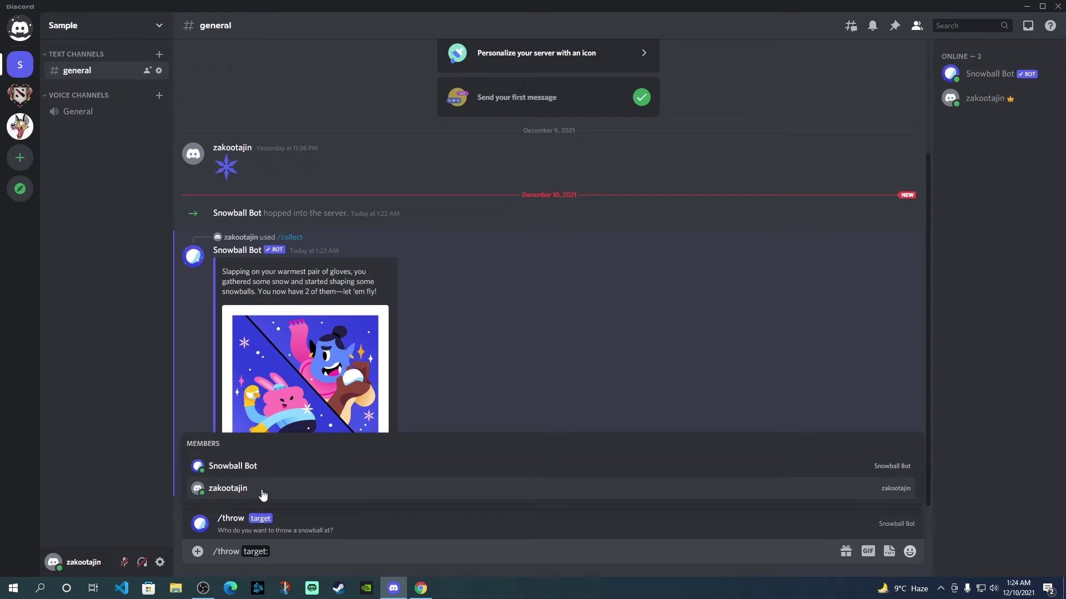
{"action": "left_click", "coordinate": [303, 469]}
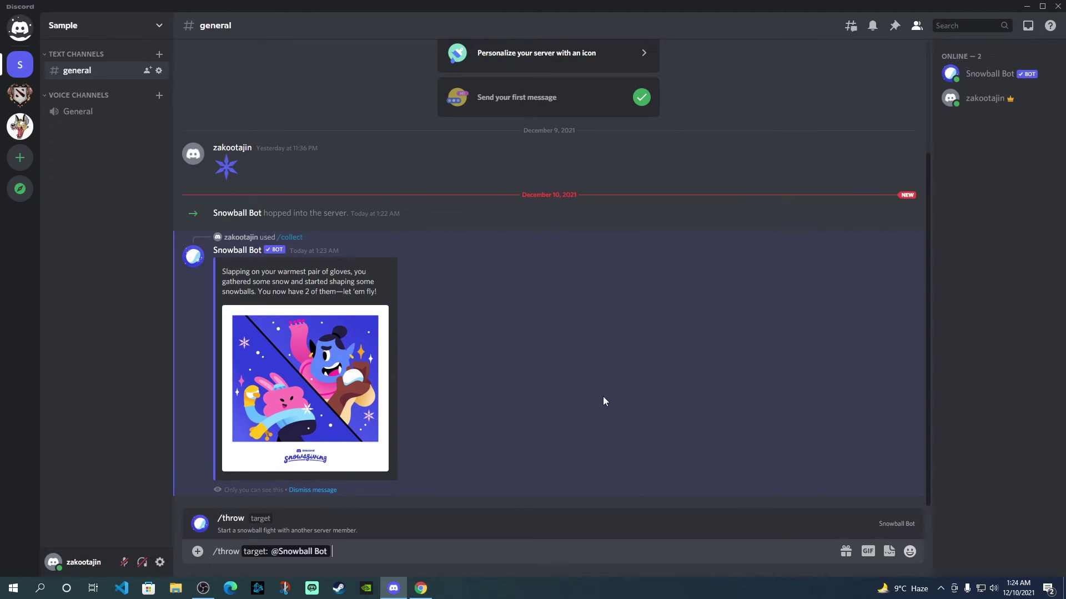
{"action": "key", "text": "Return"}
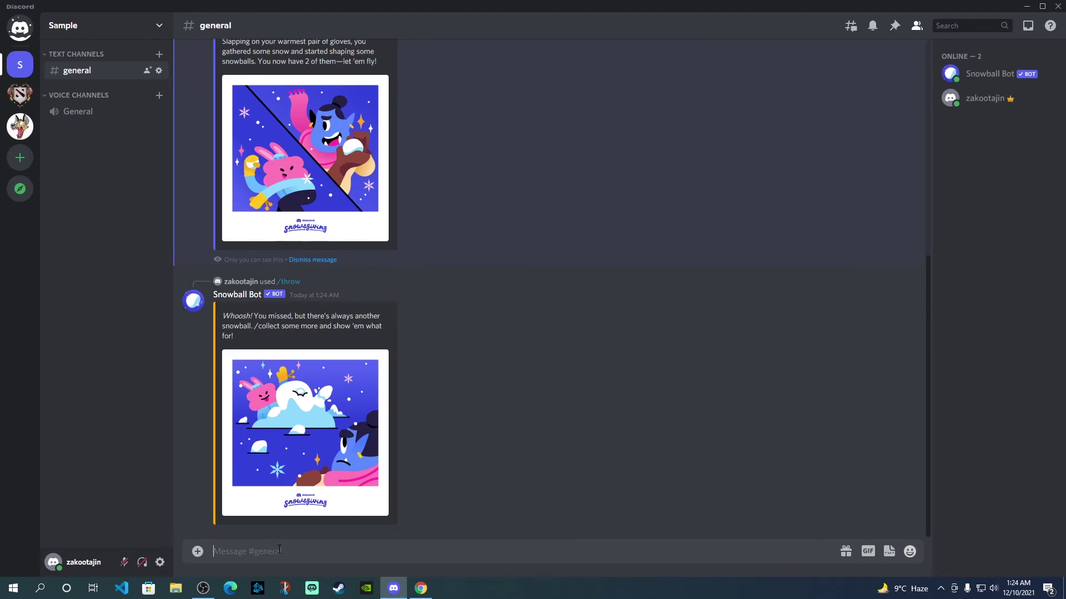
Send a second /throw at Snowball Bot, landing a hit with a 'Thunk!' reply.
{"action": "type", "text": "/throw"}
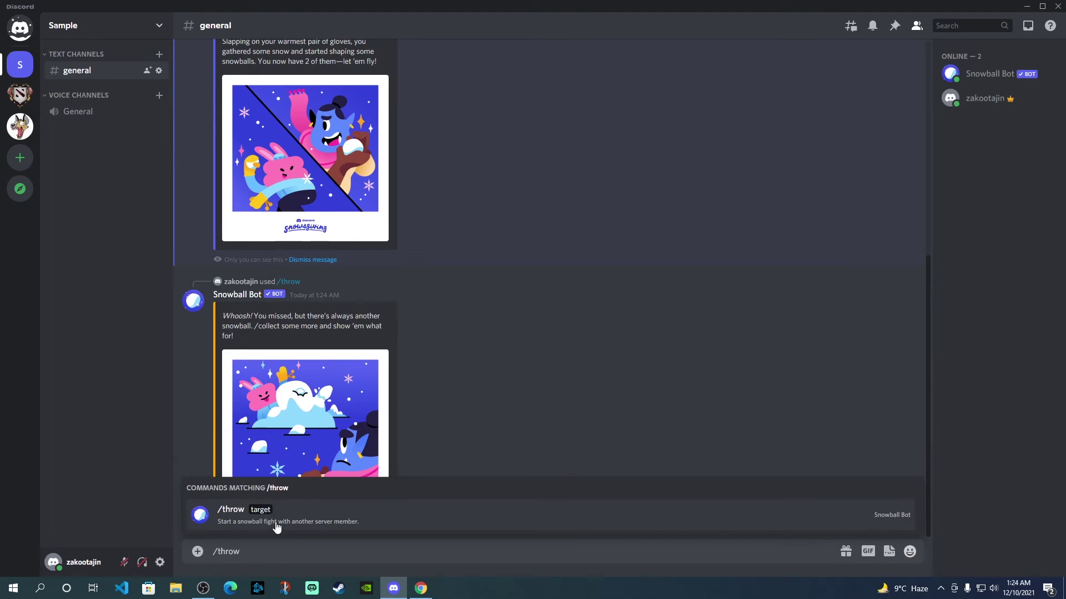
{"action": "left_click", "coordinate": [276, 522]}
{"action": "left_click", "coordinate": [258, 470]}
{"action": "key", "text": "Return"}
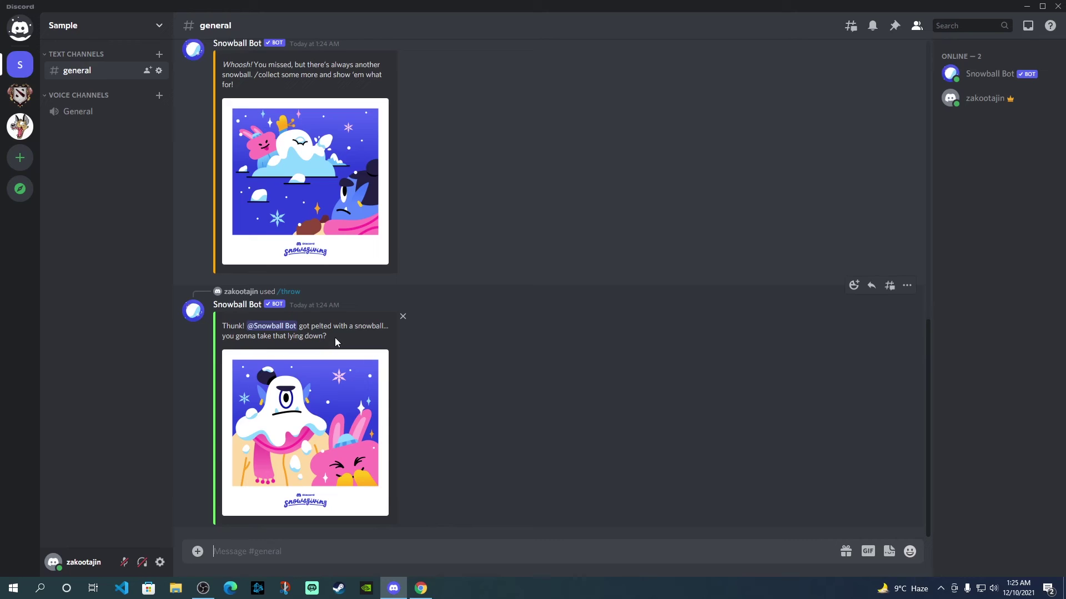
Send a mistyped \leaderboard message, then the /leaderboard command, and return to the help article.
{"action": "type", "text": "\\"}
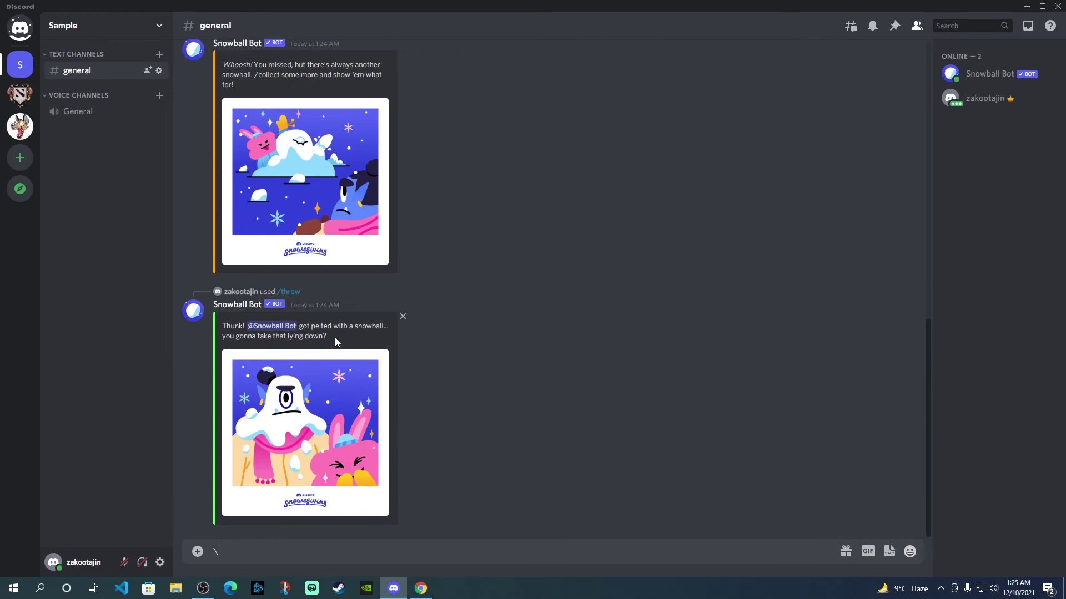
{"action": "type", "text": "leaderboard"}
{"action": "key", "text": "Return"}
{"action": "type", "text": "/leaderboard"}
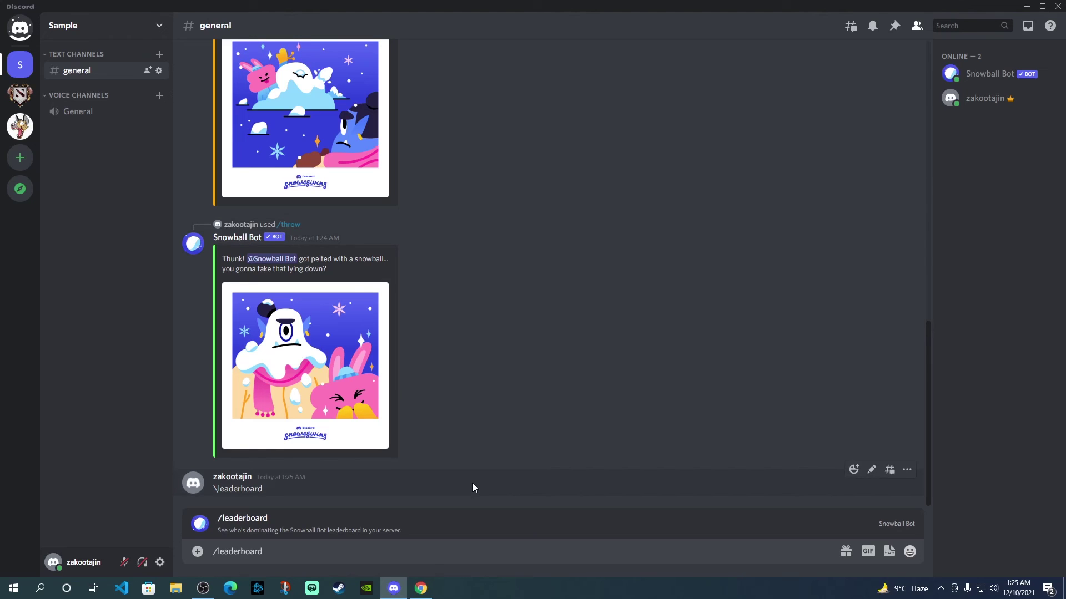
{"action": "key", "text": "BackSpace"}
{"action": "key", "text": "BackSpace"}
{"action": "key", "text": "BackSpace"}
{"action": "key", "text": "Return"}
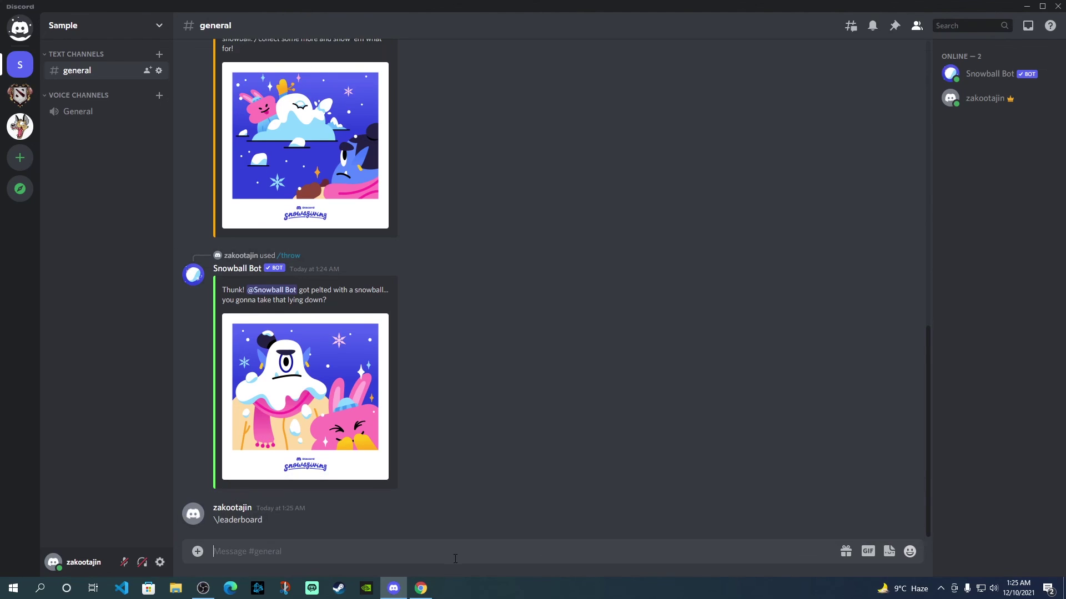
{"action": "left_click", "coordinate": [421, 588]}
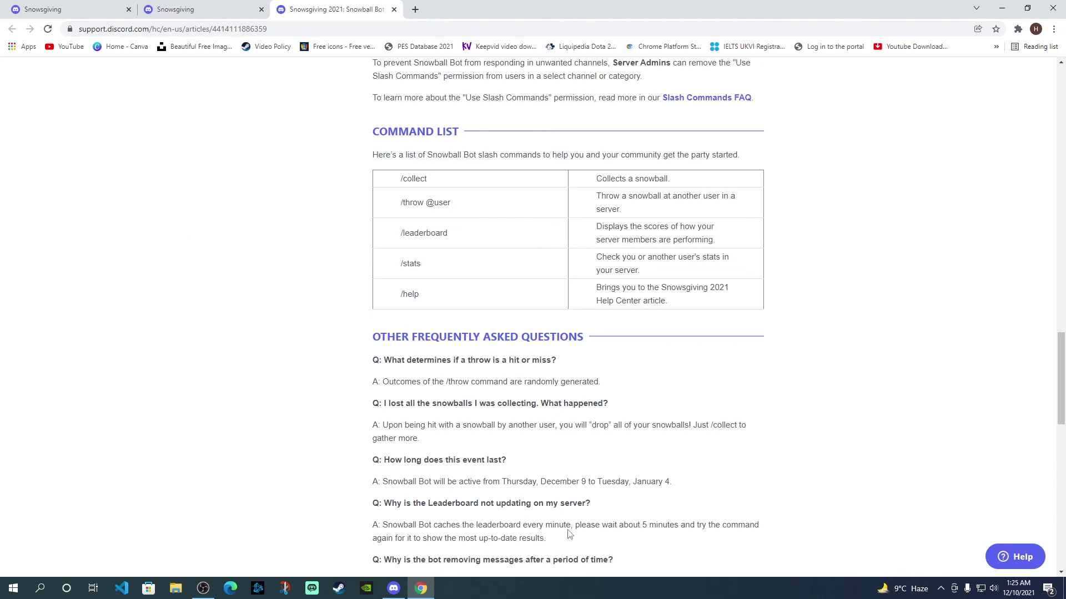
{"action": "scroll", "coordinate": [670, 359], "scroll_direction": "up", "scroll_amount": 2}
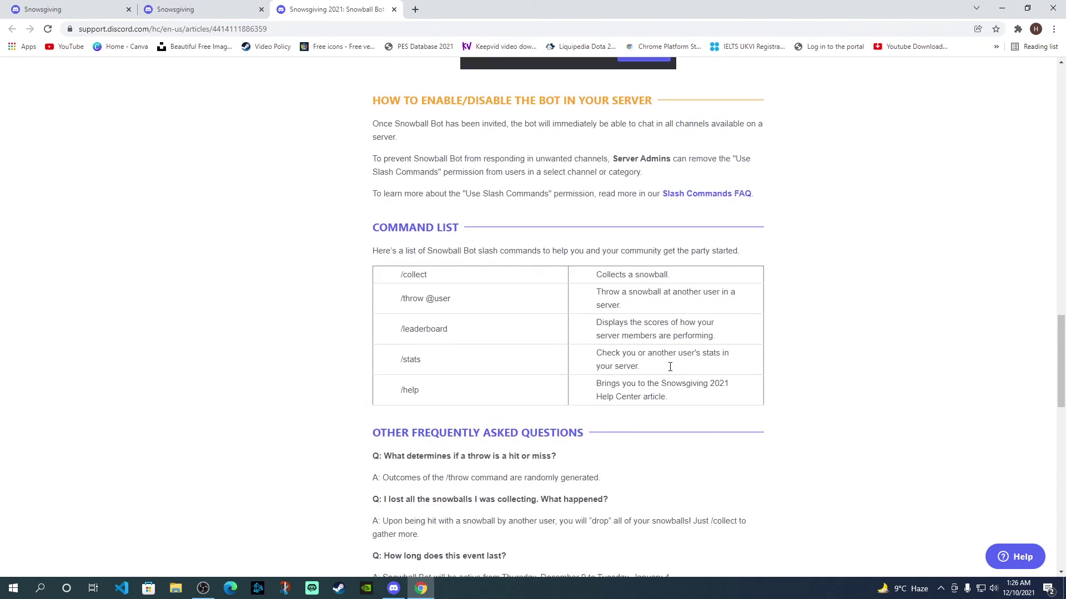